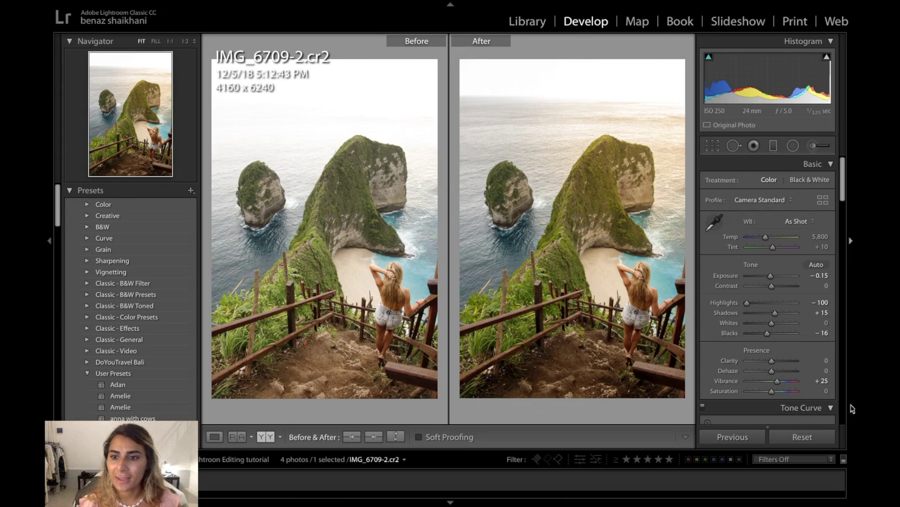
Step: Reset all develop adjustments on the cliff photo and switch from the before/after comparison to the single-photo view
left_click(802, 437)
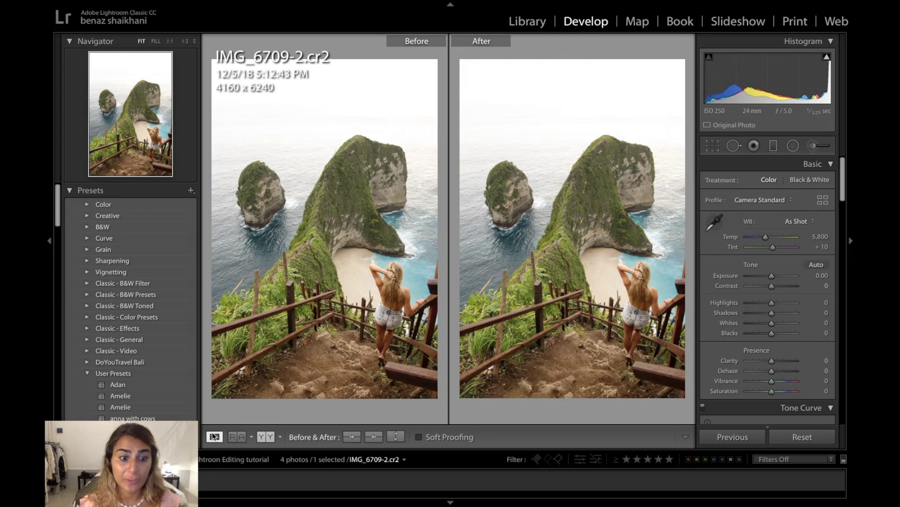
left_click(214, 437)
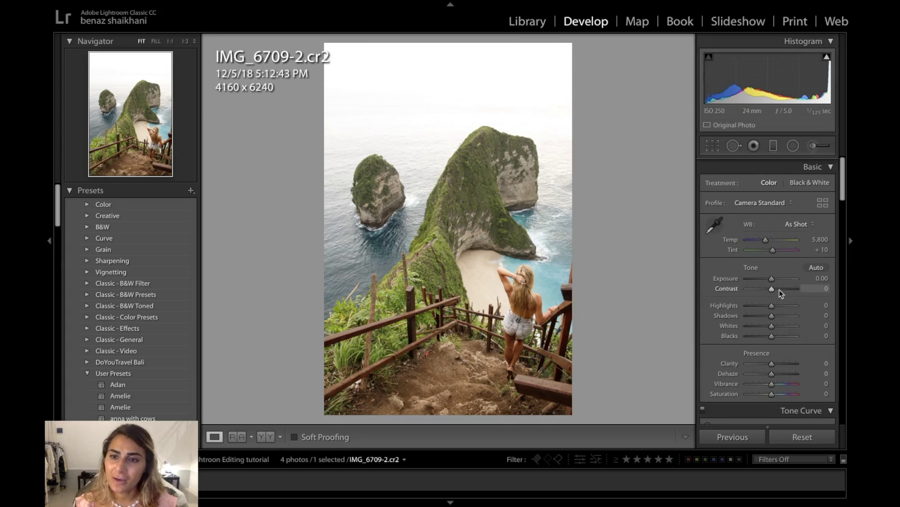
Step: Set the photo's overall exposure to −0.15
scroll(781, 293, "down", 3)
scroll(780, 293, "up", 3)
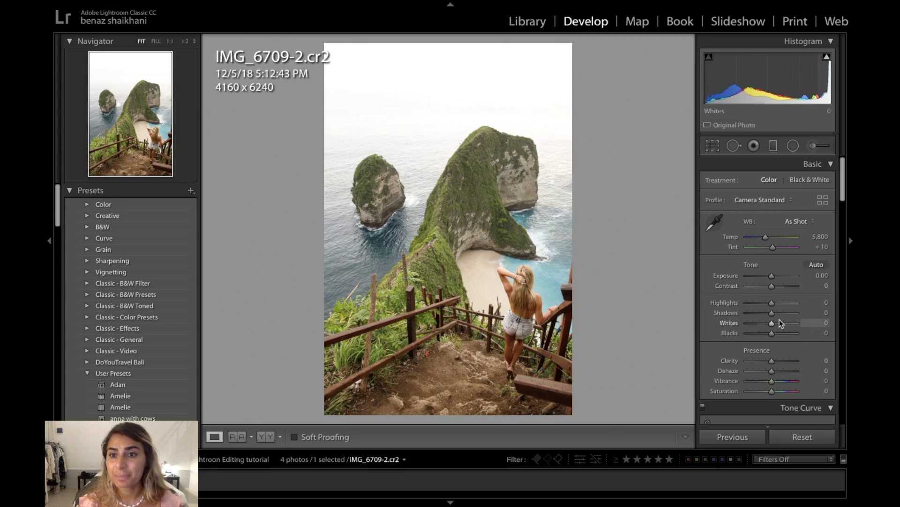
scroll(781, 323, "down", 2)
scroll(781, 323, "down", 1)
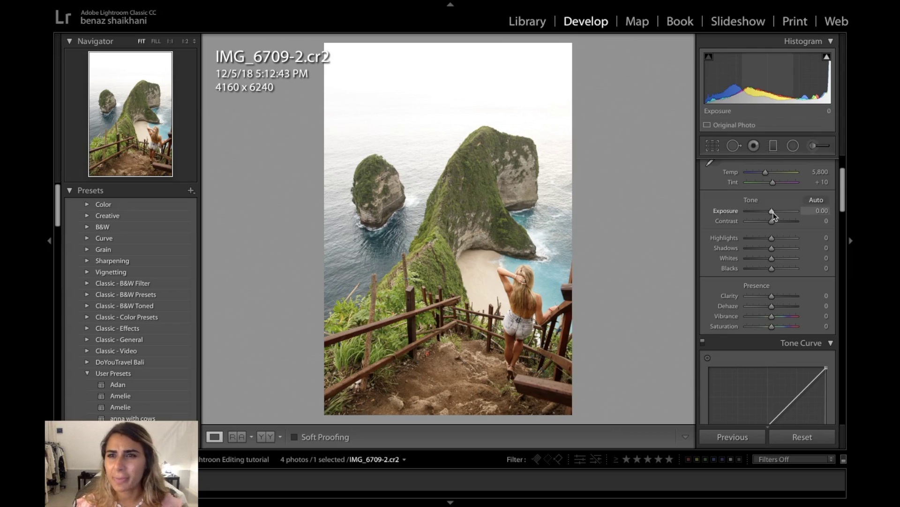
left_click_drag(772, 212, 772, 212)
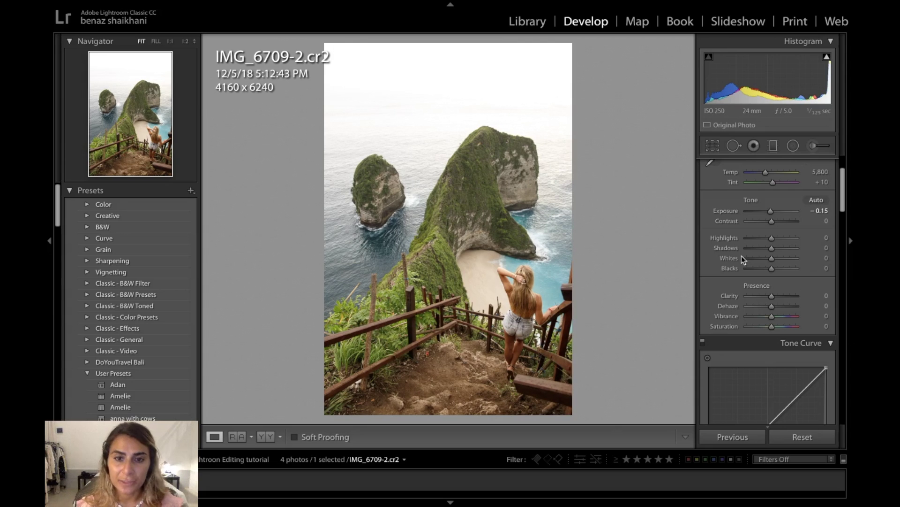
Step: Set the photo's highlights to −100 and the shadows to +15
scroll(742, 258, "down", 3)
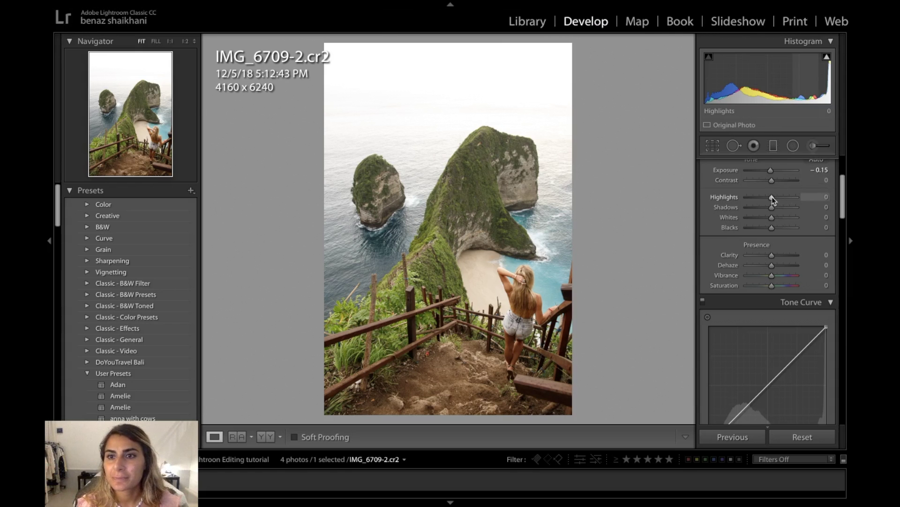
left_click_drag(772, 197, 738, 198)
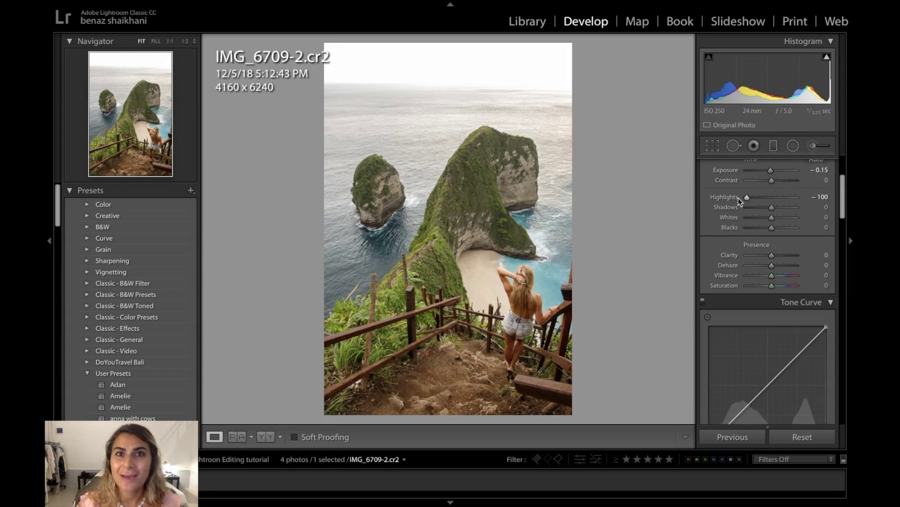
scroll(748, 250, "down", 2)
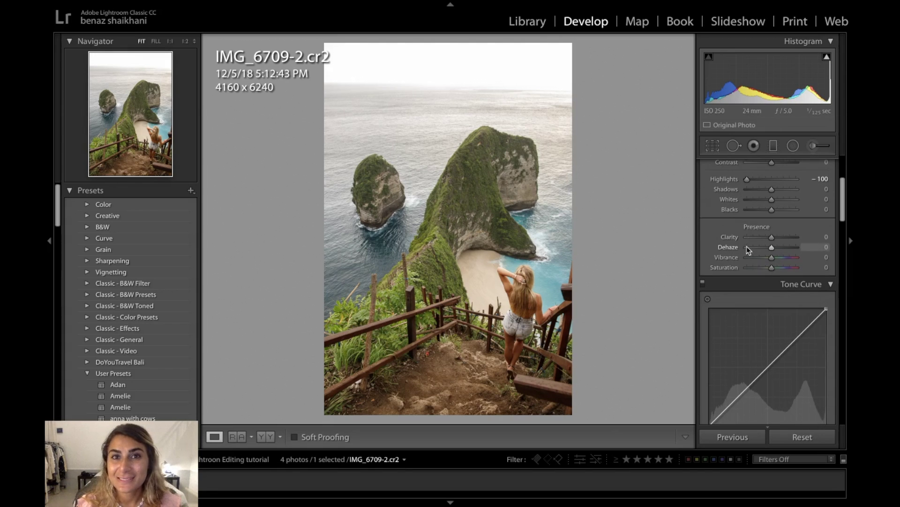
scroll(749, 250, "down", 1)
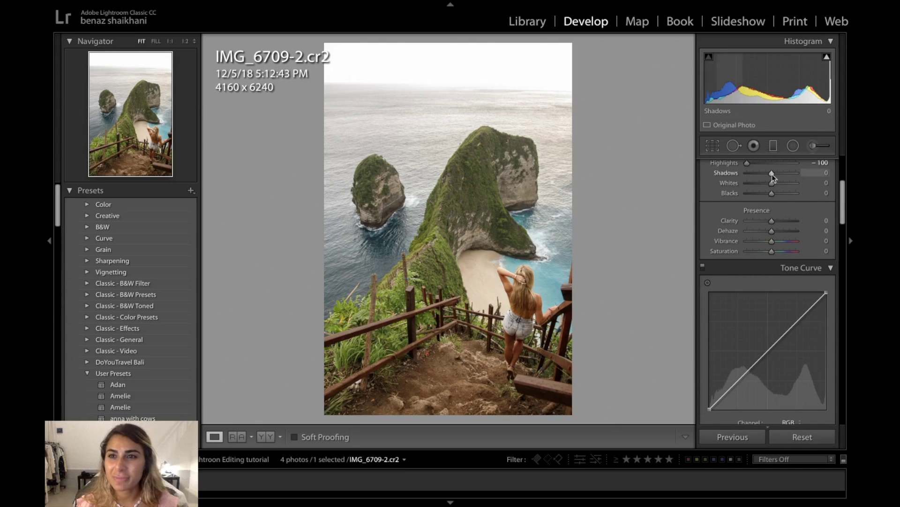
left_click_drag(772, 174, 776, 176)
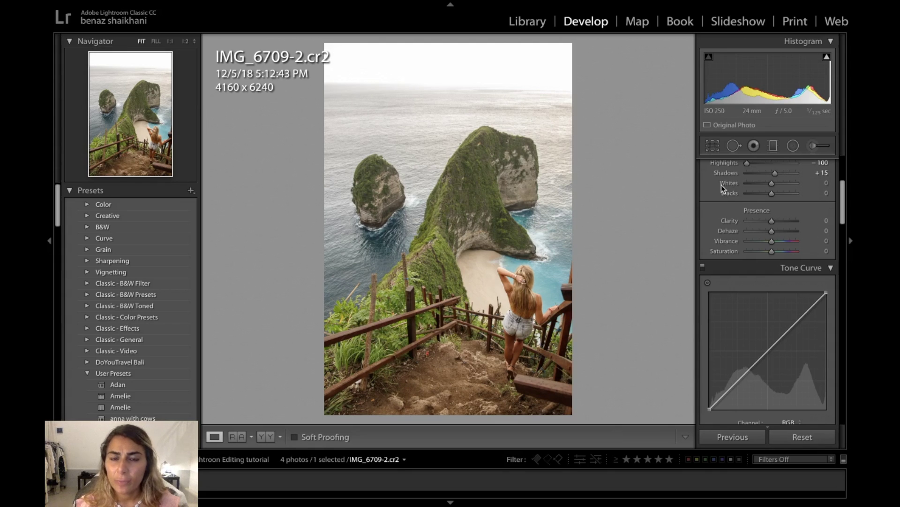
Step: Set the photo's blacks to −17 and the vibrance to +22
scroll(721, 186, "down", 2)
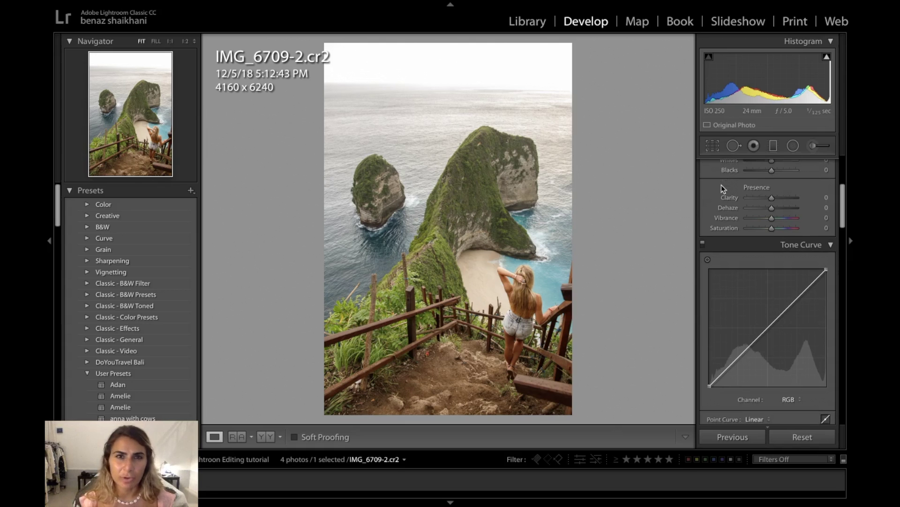
mouse_move(772, 170)
left_mouse_down()
mouse_move(755, 172)
mouse_move(770, 174)
left_mouse_up()
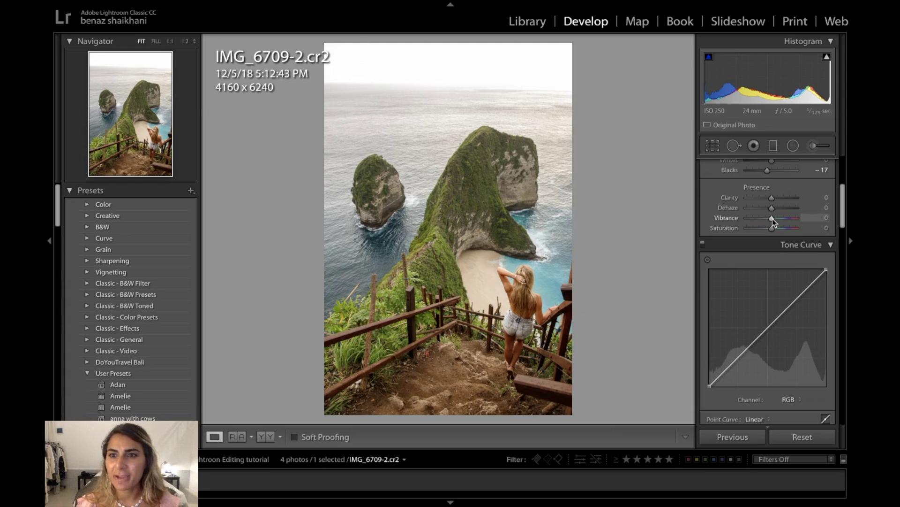
mouse_move(773, 222)
left_mouse_down()
mouse_move(787, 222)
mouse_move(778, 222)
left_mouse_up()
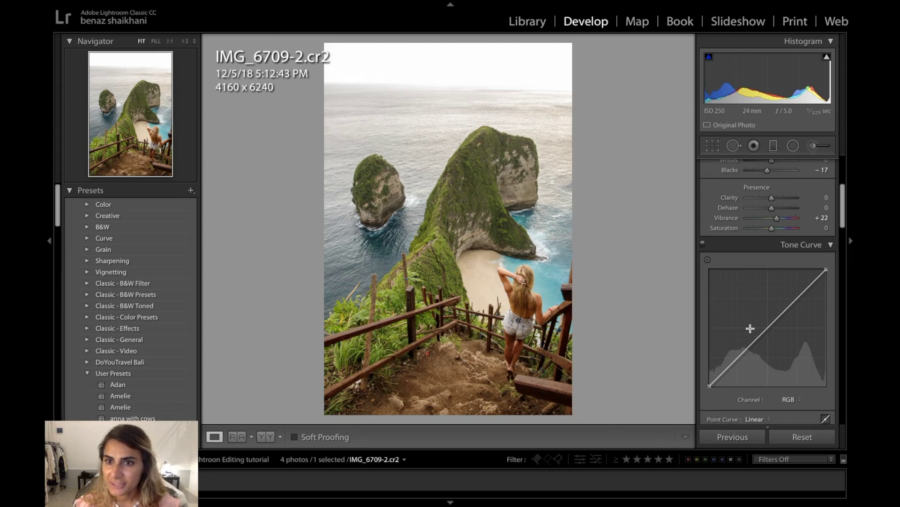
Step: In the HSL/Color adjustments, set the green luminance to −71 and the orange saturation to −10
scroll(751, 328, "down", 3)
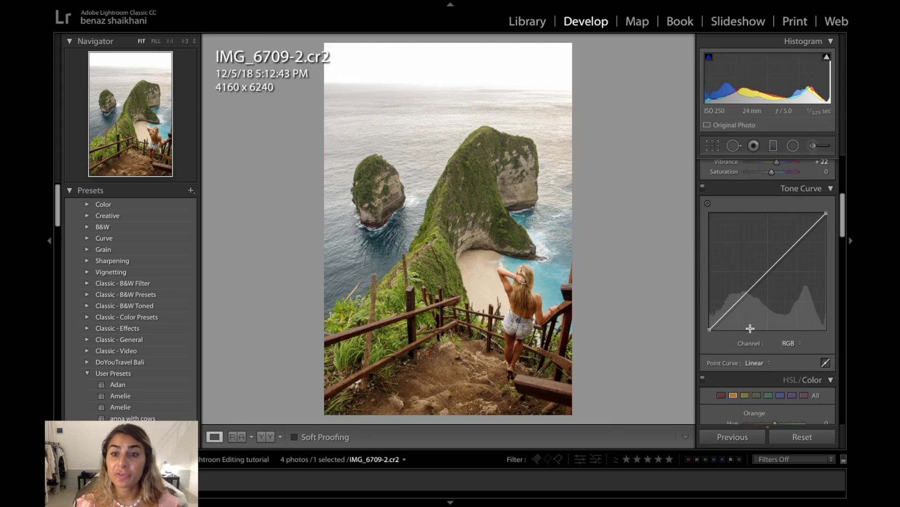
scroll(750, 327, "down", 8)
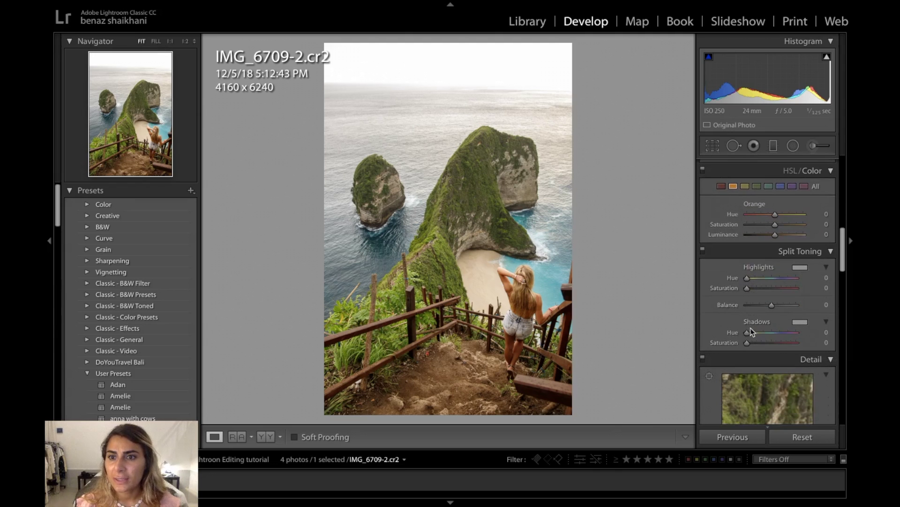
scroll(750, 331, "down", 3)
scroll(751, 328, "up", 2)
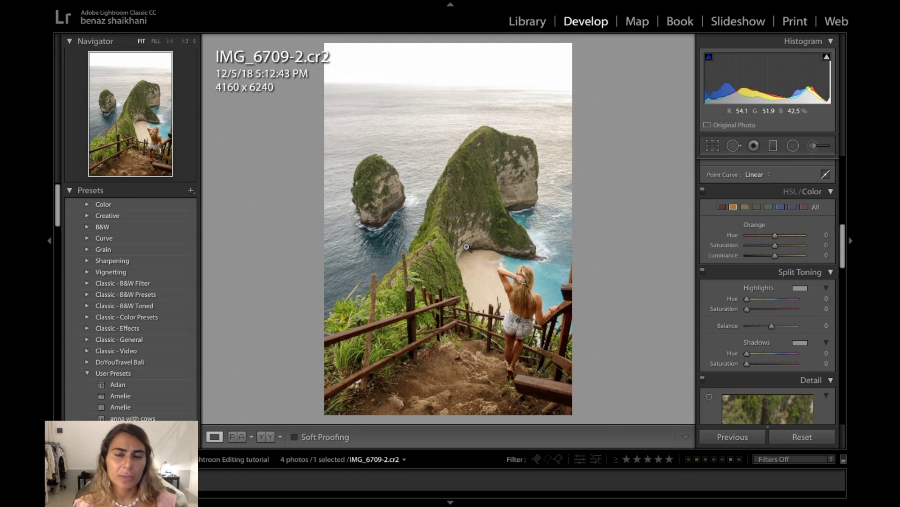
left_click(757, 206)
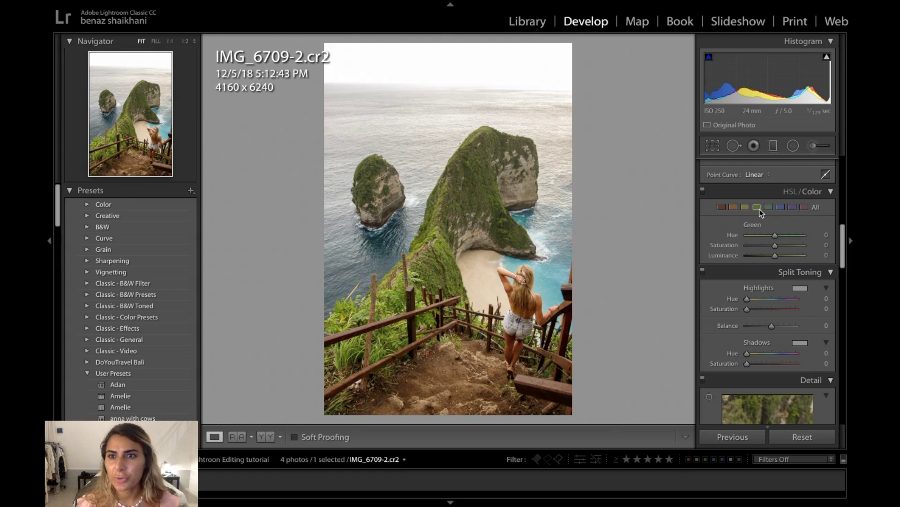
left_click_drag(775, 256, 753, 256)
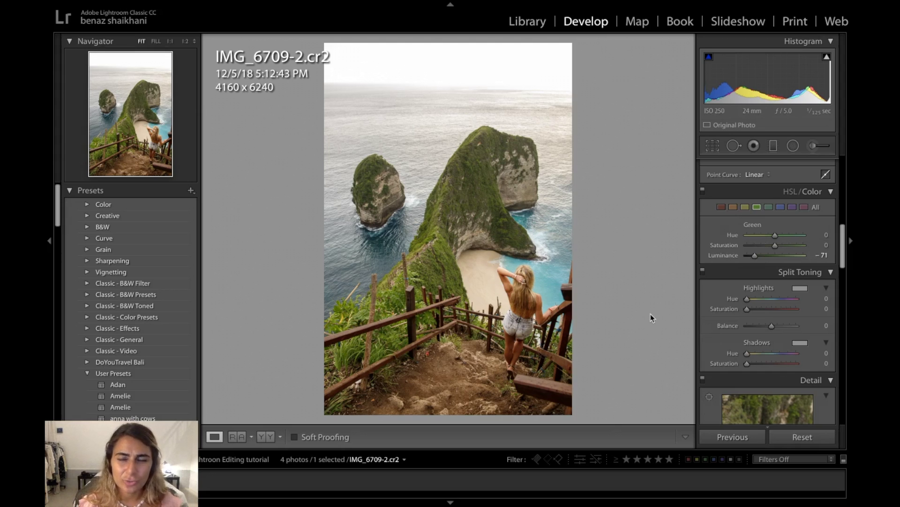
left_click(733, 207)
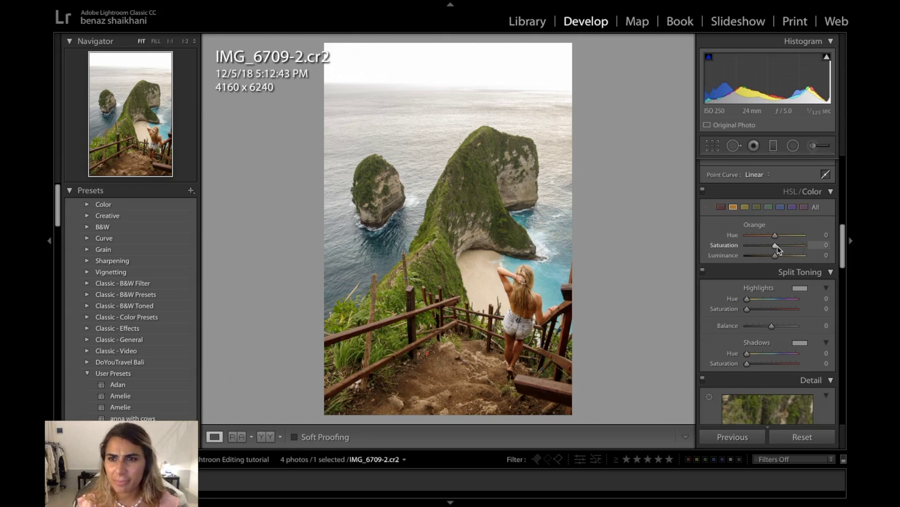
left_click_drag(774, 245, 772, 246)
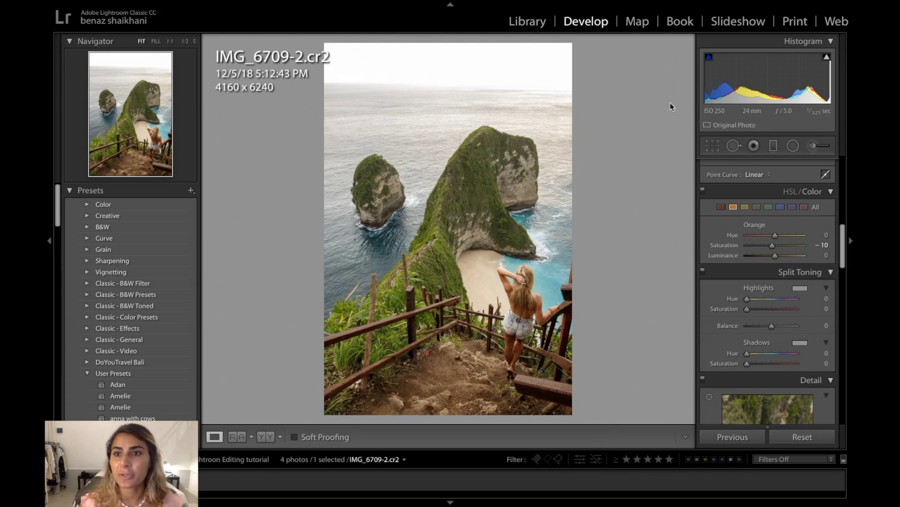
Step: Draw a large radial filter over the photo's upper right, centred on the sea just above the big cliff
left_click(793, 145)
left_click_drag(464, 64, 585, 209)
left_click_drag(457, 60, 537, 115)
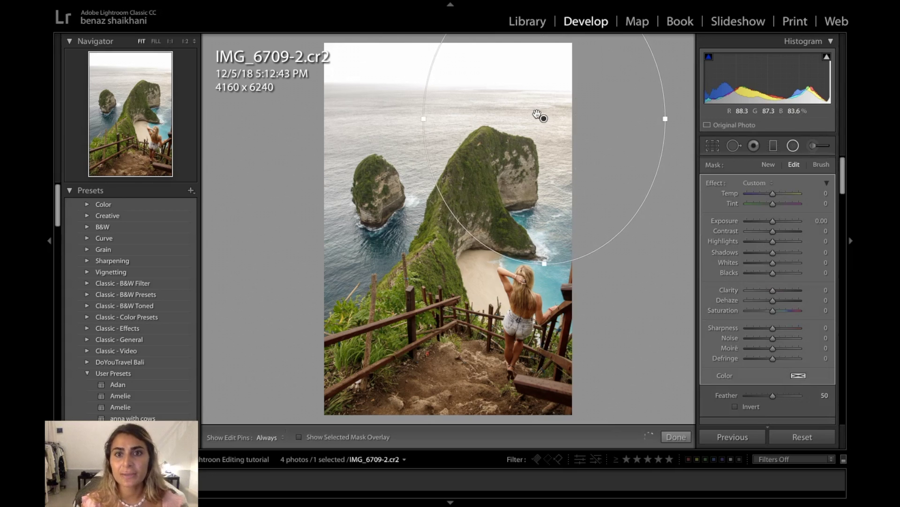
Step: Invert the radial filter so it affects the inside of the ellipse, with temperature 64 and exposure 0.08
left_click_drag(773, 196, 789, 197)
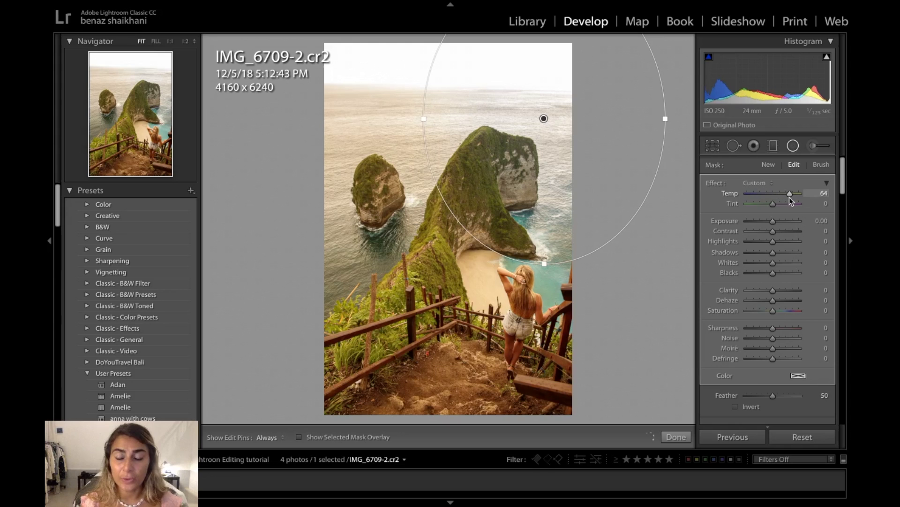
left_click(735, 406)
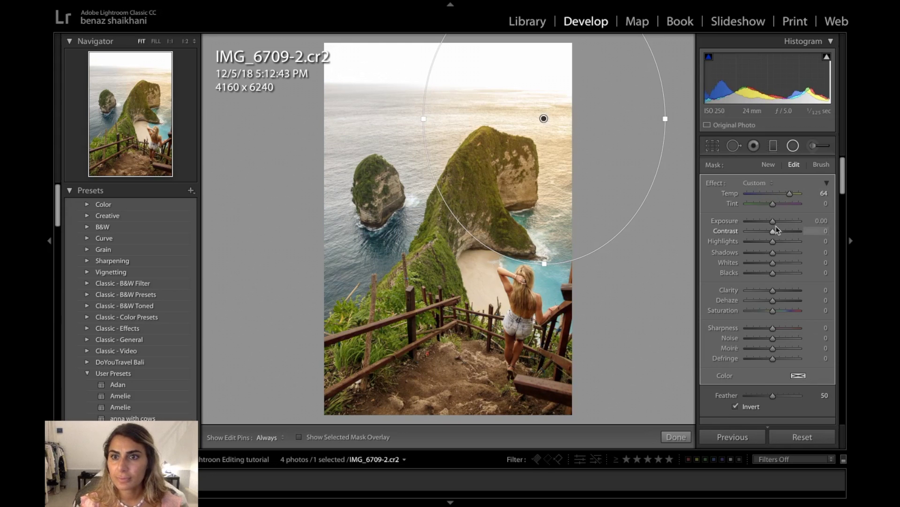
left_click_drag(772, 220, 773, 220)
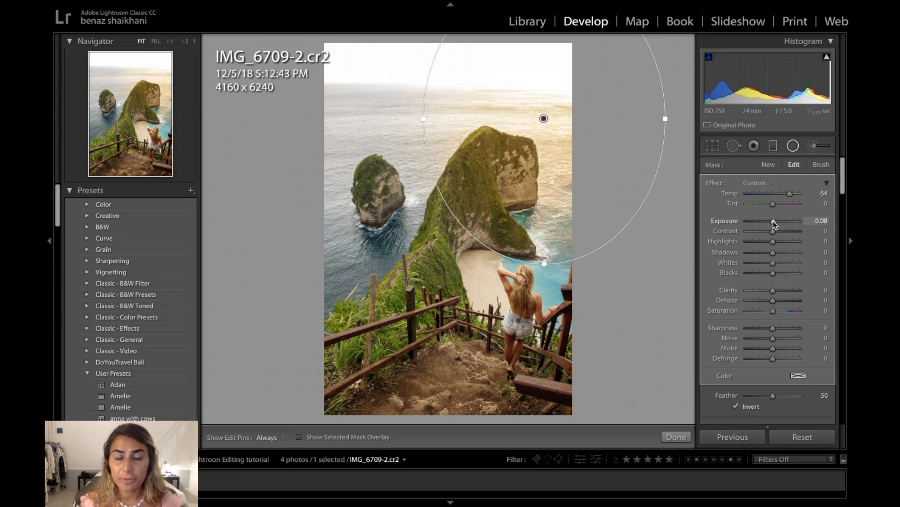
Step: Widen and lengthen the radial filter's ellipse, shift it slightly right in the photo, and finish the filter
left_click_drag(424, 119, 391, 121)
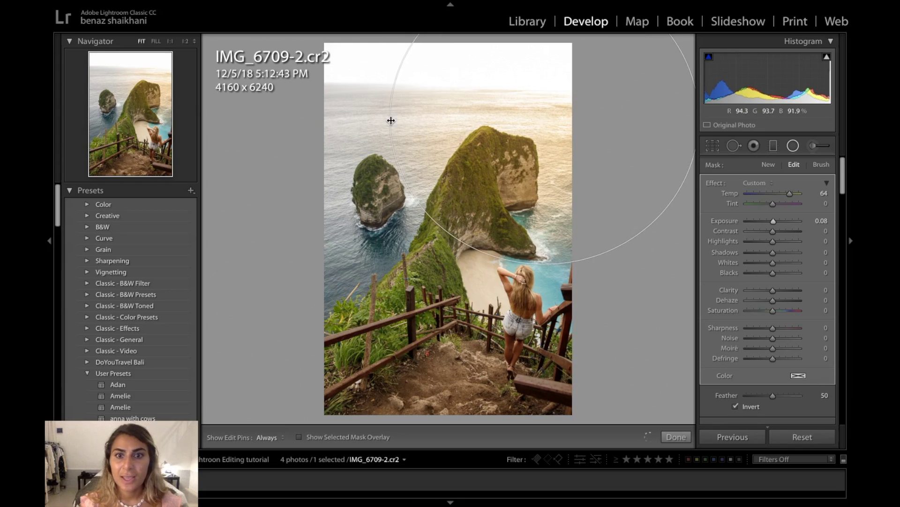
left_click_drag(544, 264, 544, 299)
left_click_drag(545, 119, 556, 118)
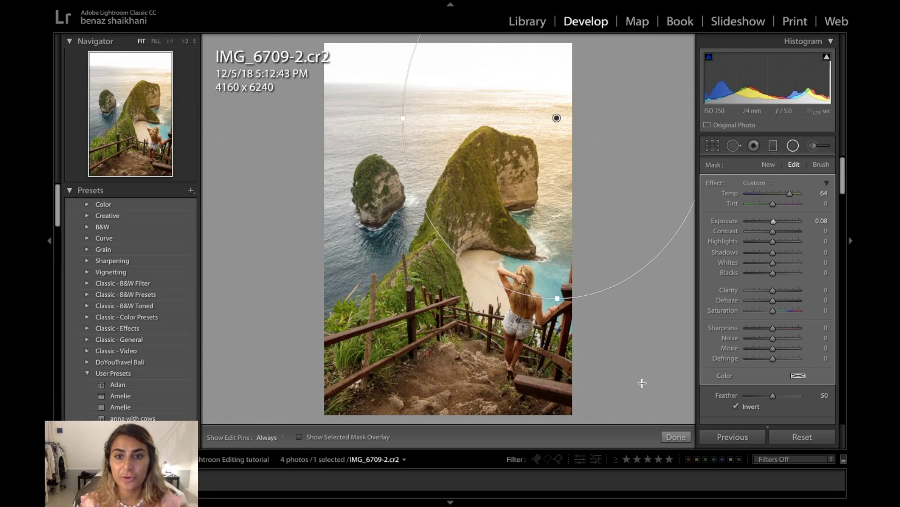
left_click(685, 437)
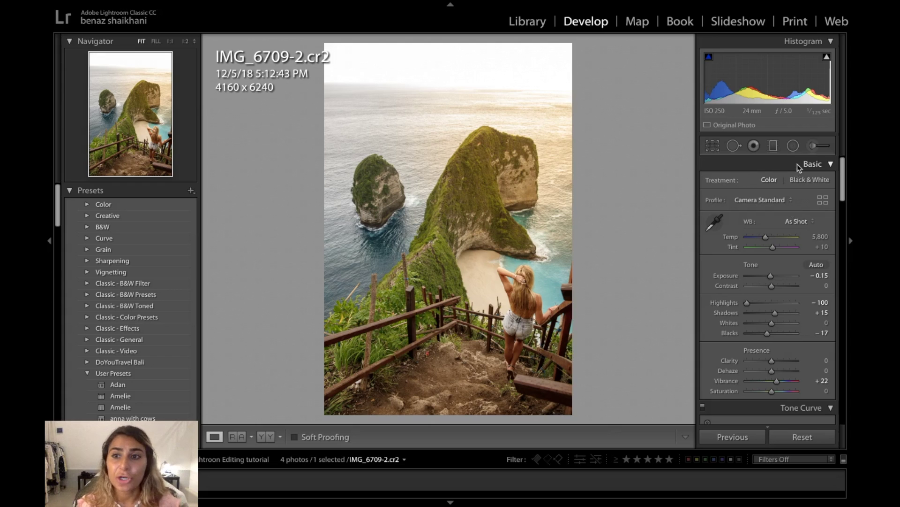
Step: Paint an Adjustment Brush mask over the dirt path in the foreground at brush size 10, checking coverage with the mask overlay
left_click(814, 145)
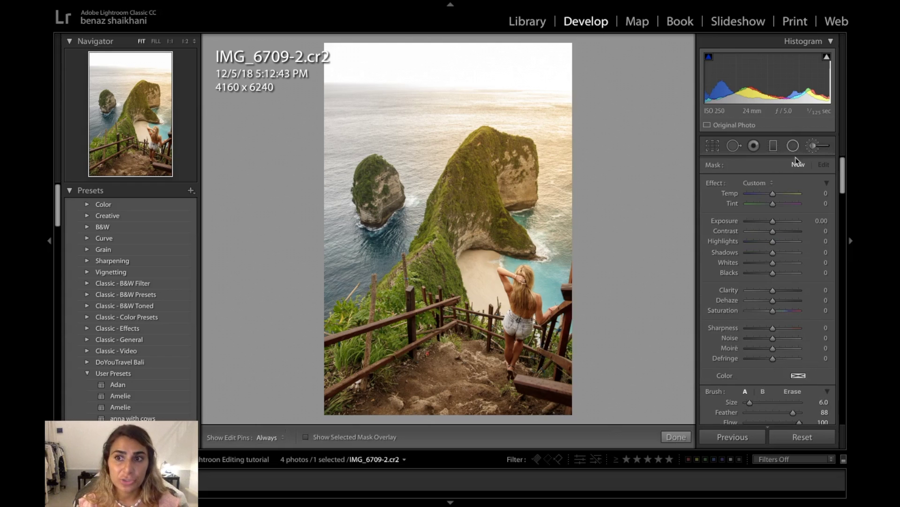
left_click(341, 438)
scroll(475, 391, "up", 4)
mouse_move(471, 394)
left_mouse_down()
mouse_move(546, 418)
mouse_move(483, 379)
mouse_move(479, 355)
mouse_move(444, 369)
mouse_move(446, 395)
mouse_move(419, 379)
mouse_move(432, 399)
mouse_move(371, 400)
mouse_move(347, 419)
mouse_move(321, 418)
mouse_move(370, 412)
mouse_move(461, 345)
mouse_move(482, 389)
left_mouse_up()
key("h")
left_click(367, 439)
Step: Darken the brushed dirt path to an exposure of −0.67 and finish the brush adjustment
left_click_drag(774, 222, 770, 222)
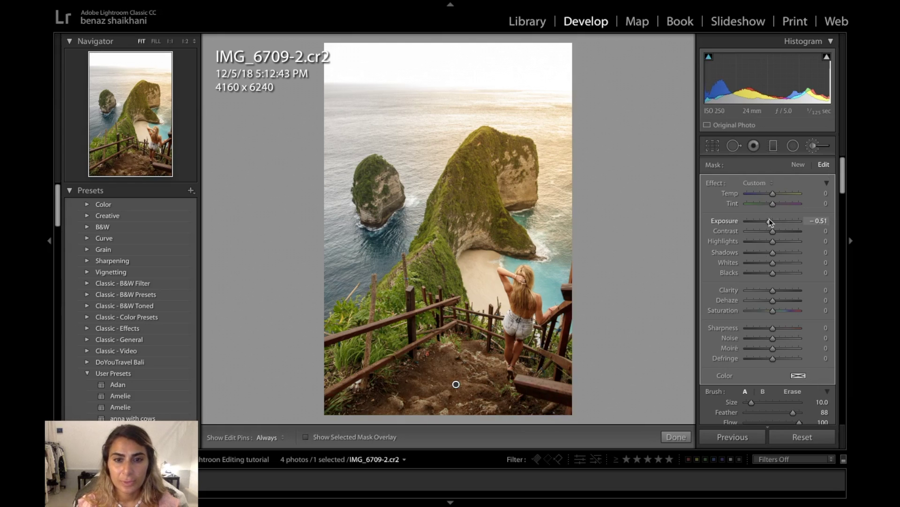
left_click_drag(771, 221, 769, 222)
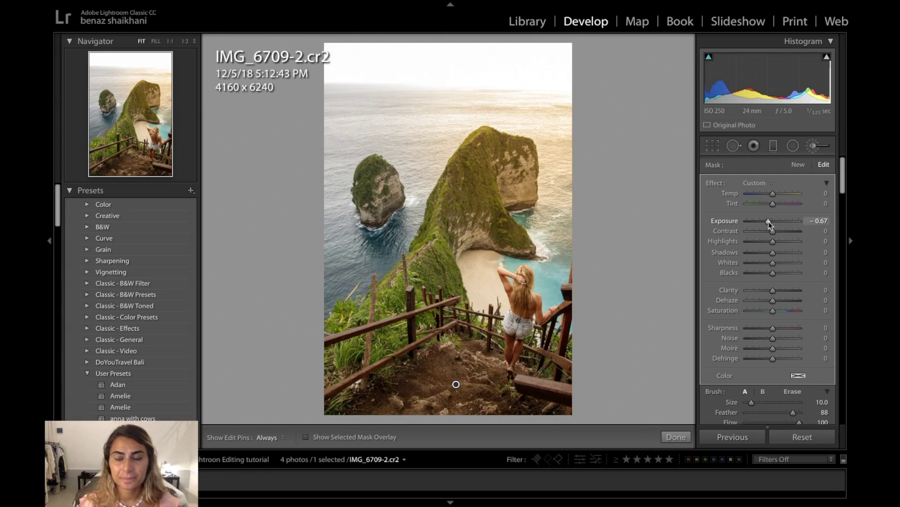
left_click(675, 436)
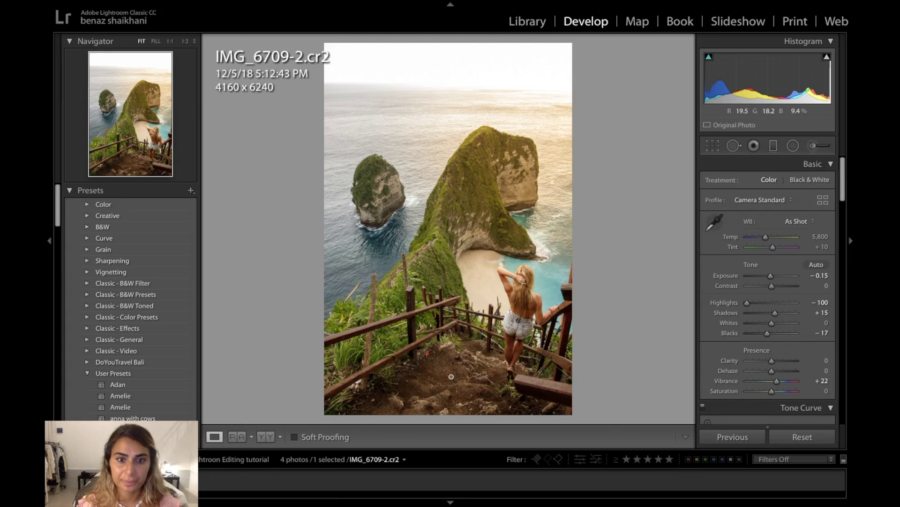
Step: Remove the red and yellow litter beside the fence with Spot Removal in Heal mode, sampling the dirt just above and right of it
left_click(427, 358)
left_click_drag(428, 356, 444, 226)
key("ctrl+equal")
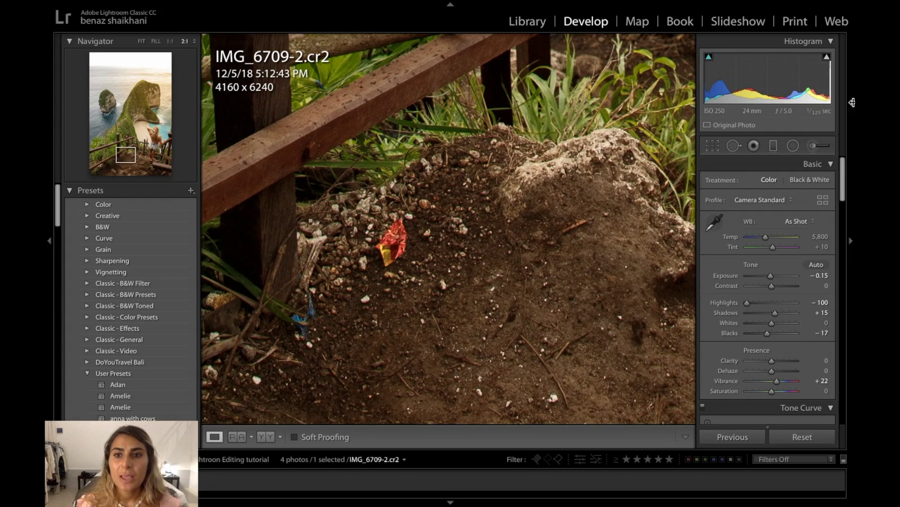
left_click(734, 147)
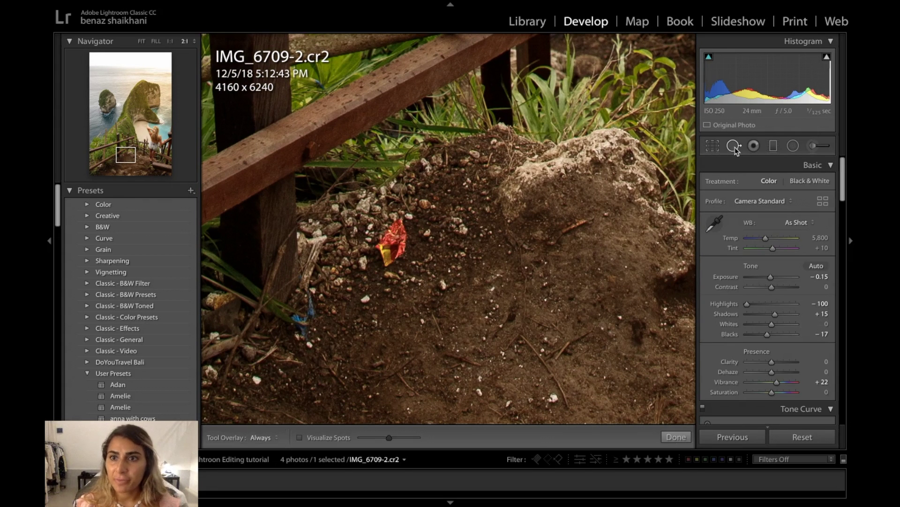
mouse_move(394, 237)
left_mouse_down()
mouse_move(388, 256)
mouse_move(390, 234)
mouse_move(404, 227)
mouse_move(406, 249)
left_mouse_up()
mouse_move(282, 215)
left_mouse_down()
mouse_move(458, 203)
mouse_move(461, 186)
left_mouse_up()
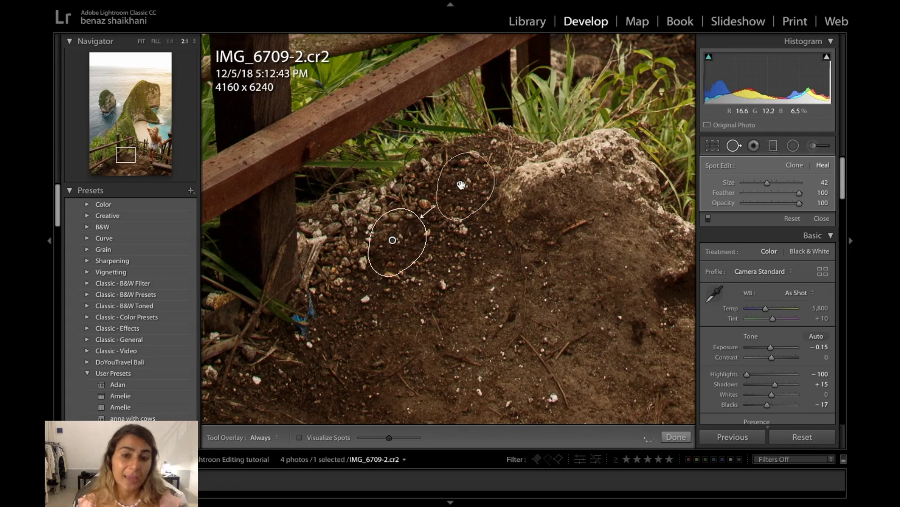
left_click(677, 437)
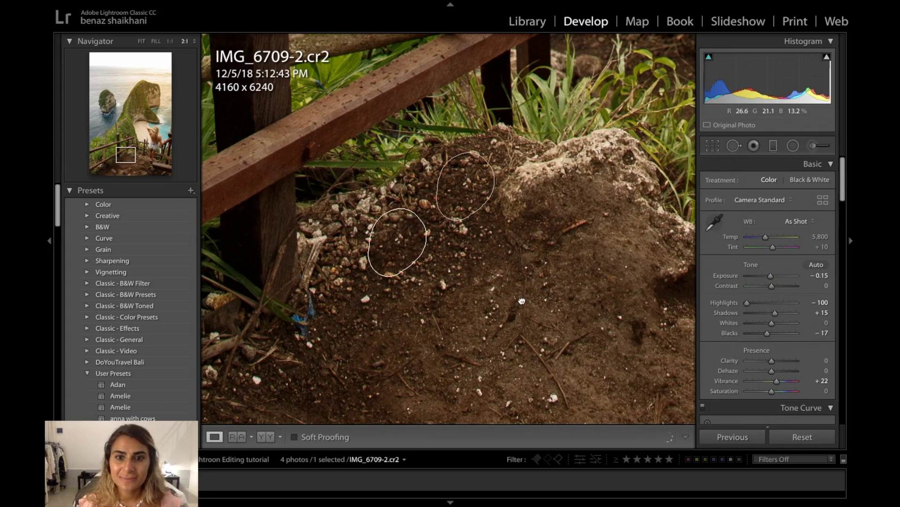
Step: Compare the whole photo before and after the edits side by side
left_click(522, 301)
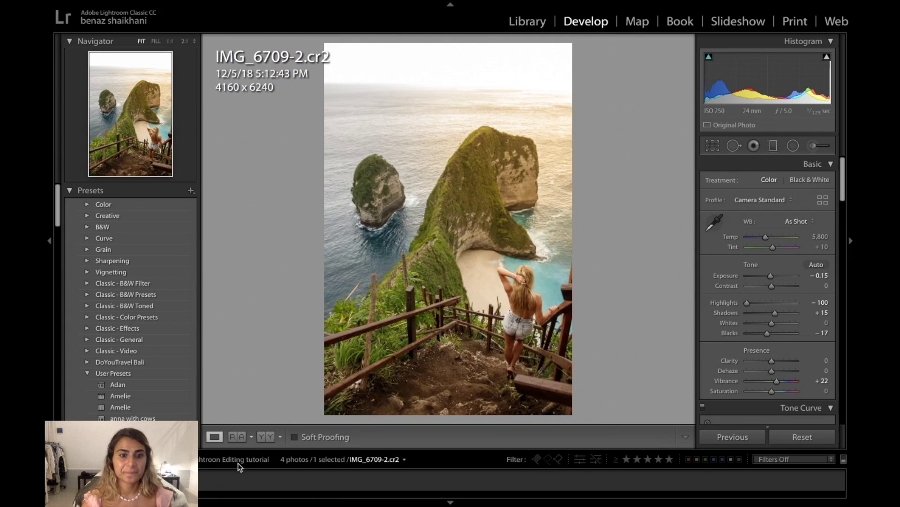
left_click(263, 437)
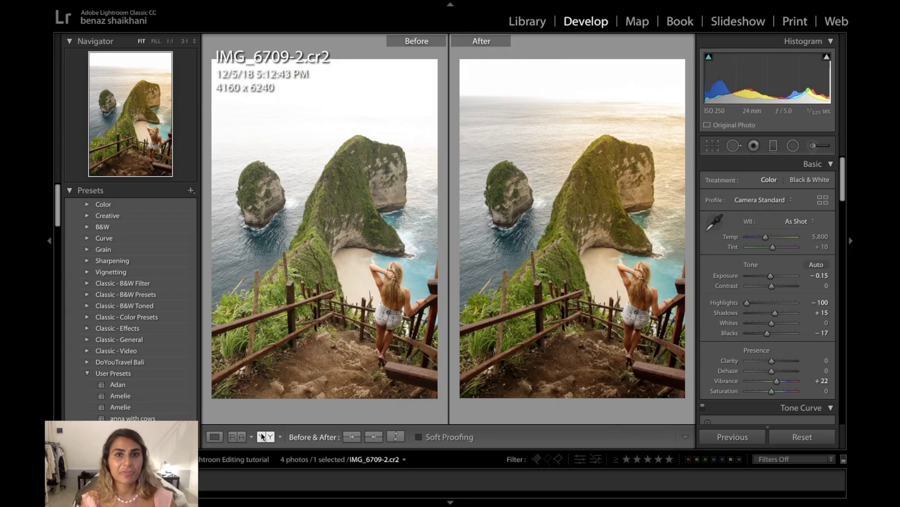